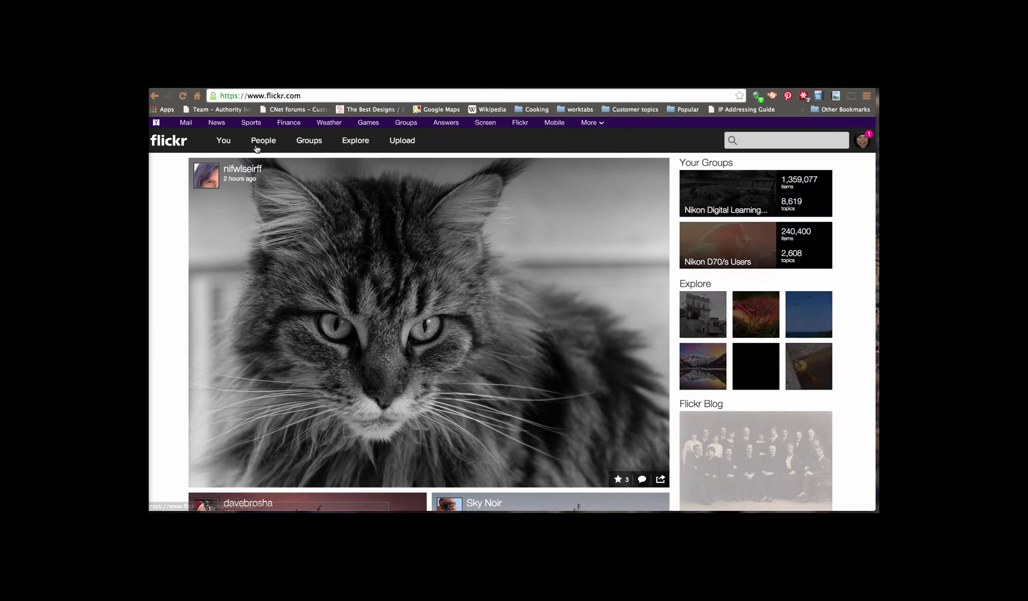
- Open the Flickr account's Albums page listing its 38 albums
{"action": "mouse_move", "coordinate": [224, 143]}
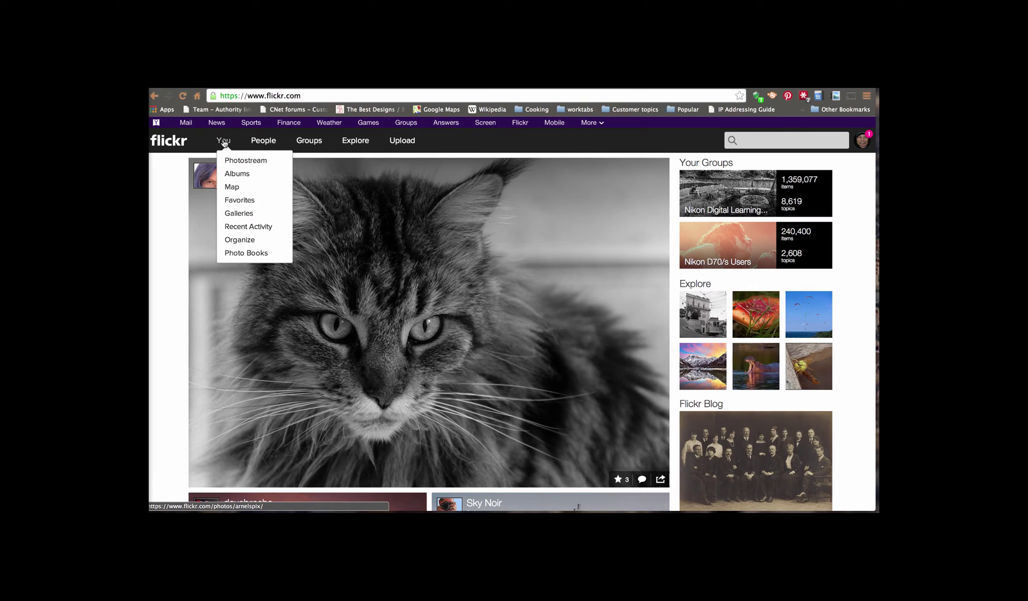
{"action": "left_click", "coordinate": [237, 174]}
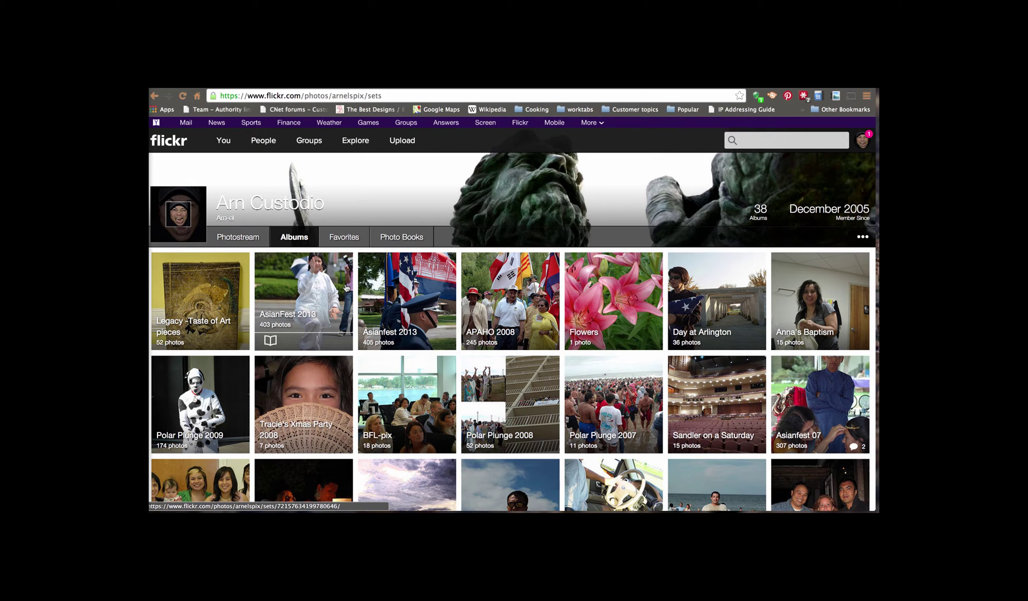
- Search the WordPress plugin directory for 'Flickr album gallery' from Plugins > Add New
{"action": "mouse_move", "coordinate": [489, 195]}
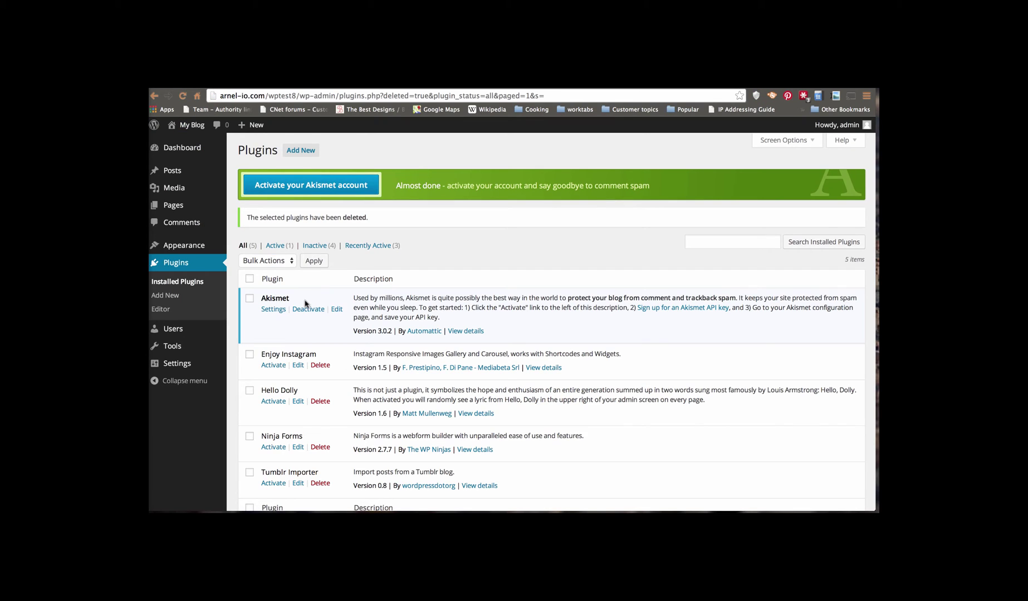
{"action": "left_click", "coordinate": [303, 151]}
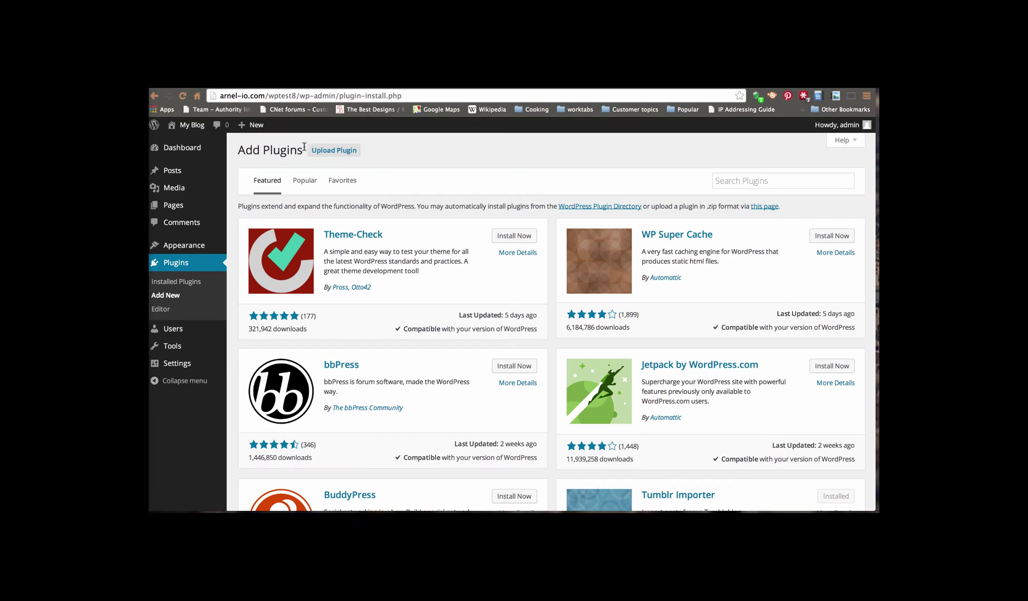
{"action": "left_click", "coordinate": [735, 179]}
{"action": "type", "text": "Flic"}
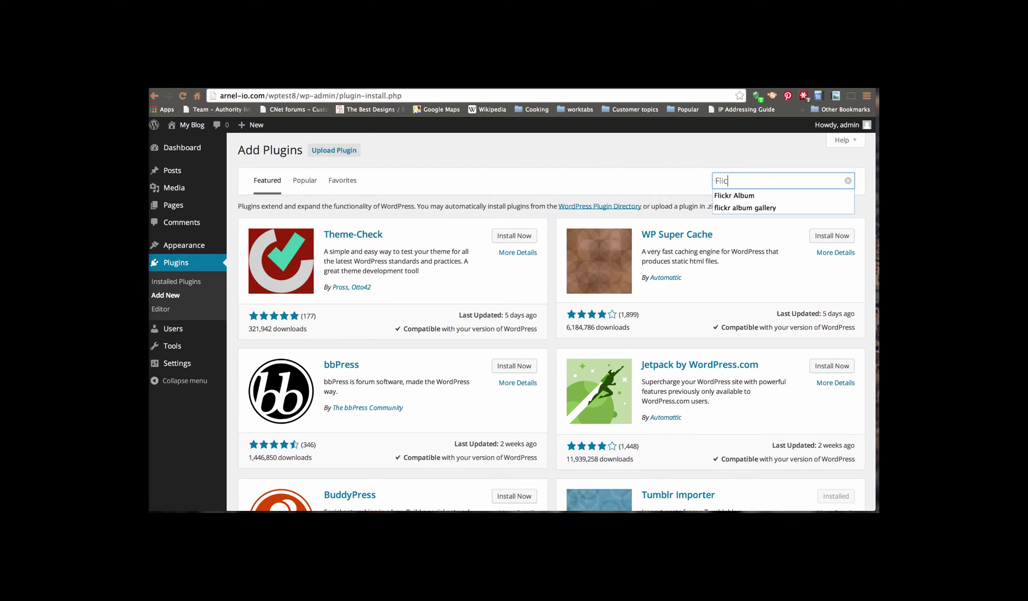
{"action": "type", "text": "kr album gallery"}
{"action": "key", "text": "Return"}
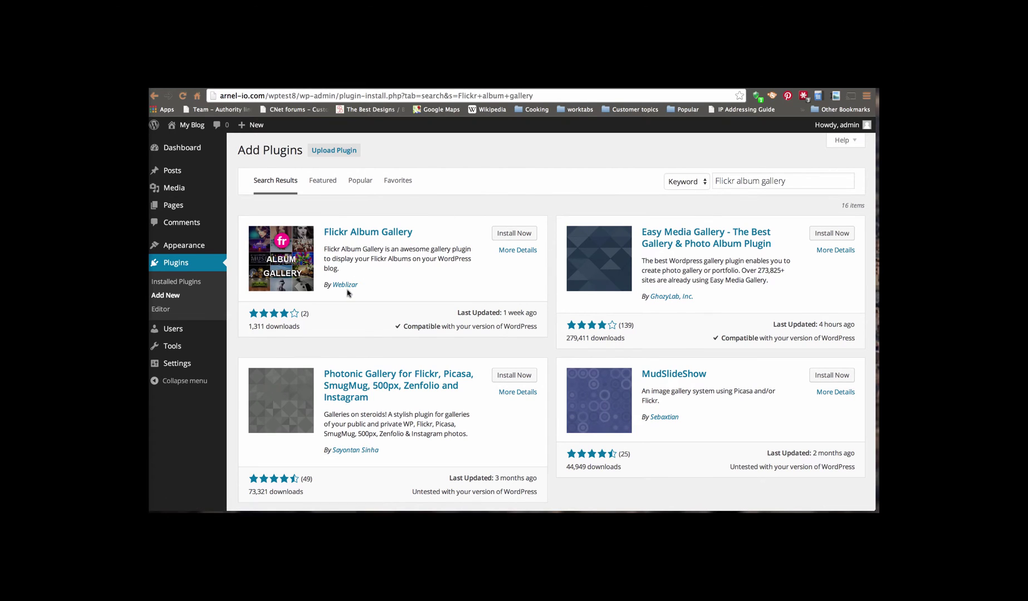
- Install and activate the Flickr Album Gallery 0.2 plugin by Weblizar
{"action": "left_click", "coordinate": [512, 234]}
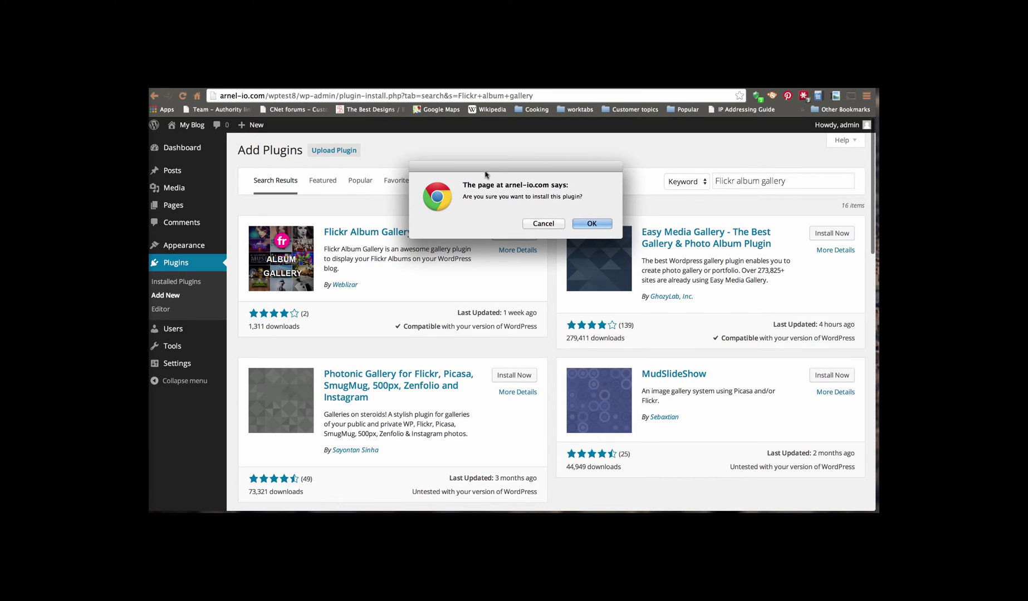
{"action": "left_click", "coordinate": [591, 223]}
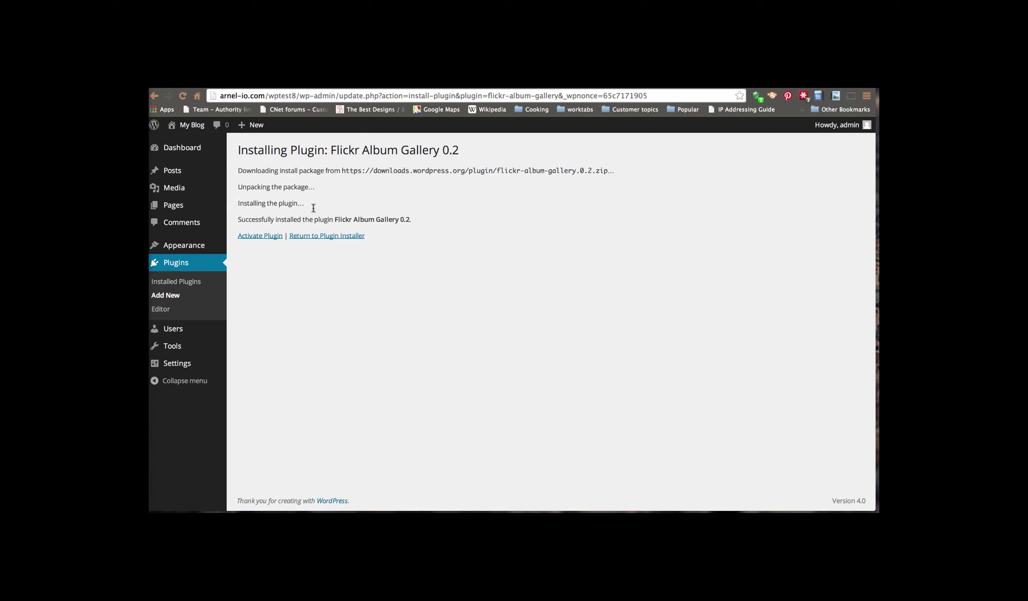
{"action": "left_click", "coordinate": [262, 236]}
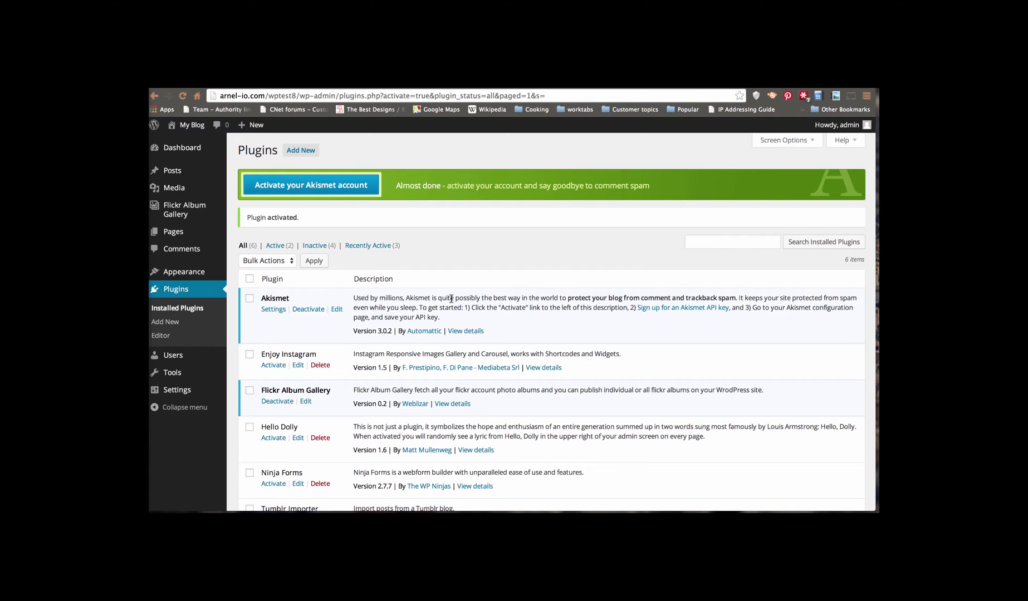
{"action": "mouse_move", "coordinate": [176, 212]}
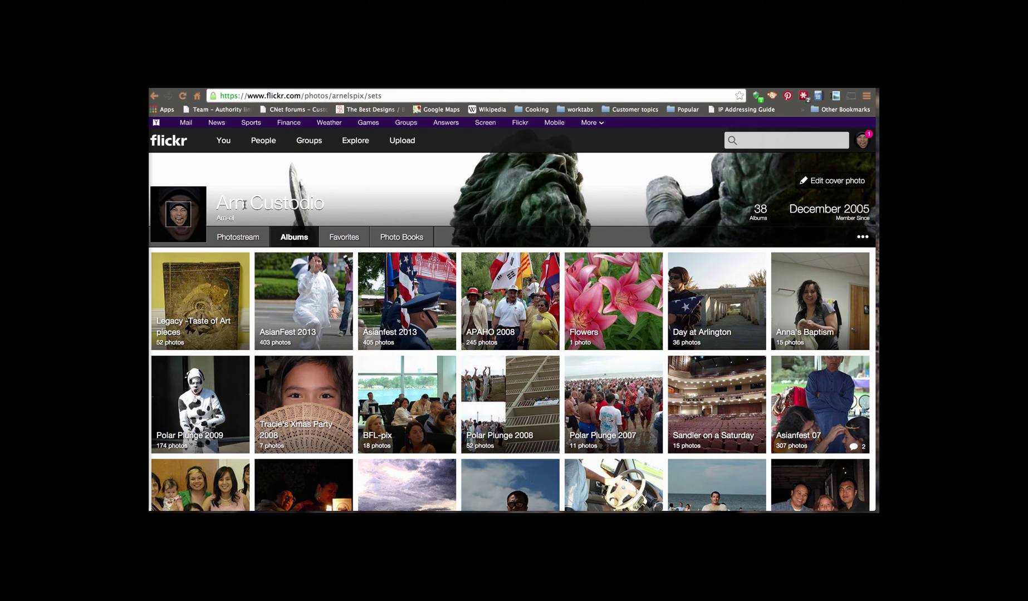
- Go to Flickr's App Garden via Explore and begin creating a new app
{"action": "mouse_move", "coordinate": [357, 144]}
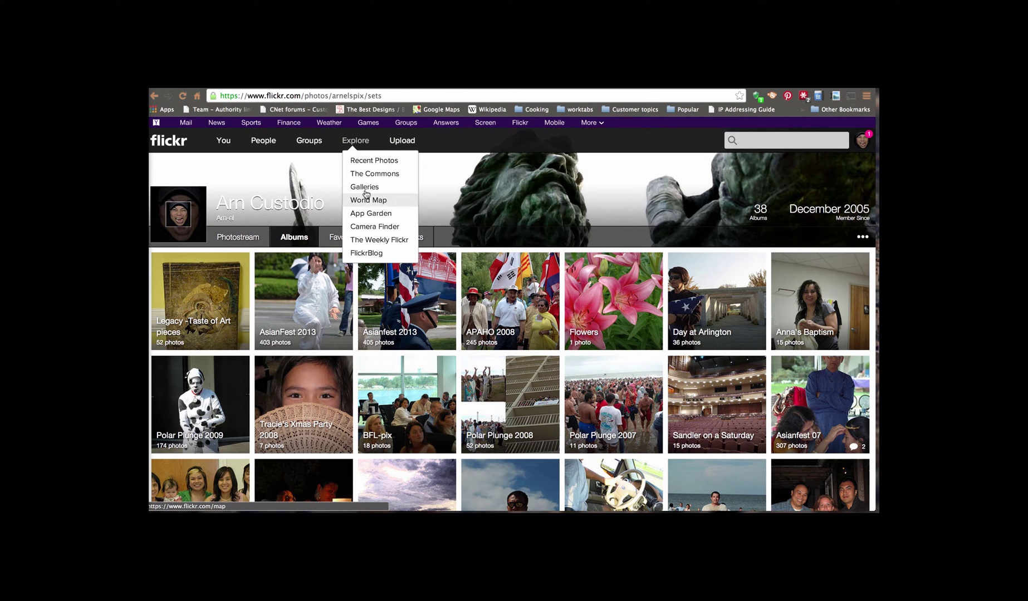
{"action": "left_click", "coordinate": [380, 214]}
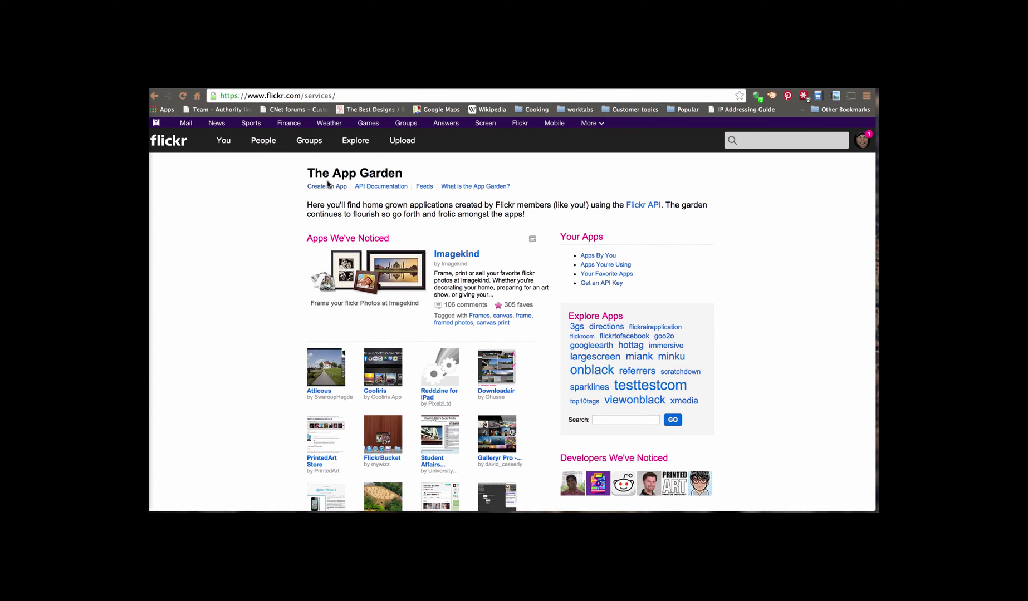
{"action": "left_click", "coordinate": [328, 186]}
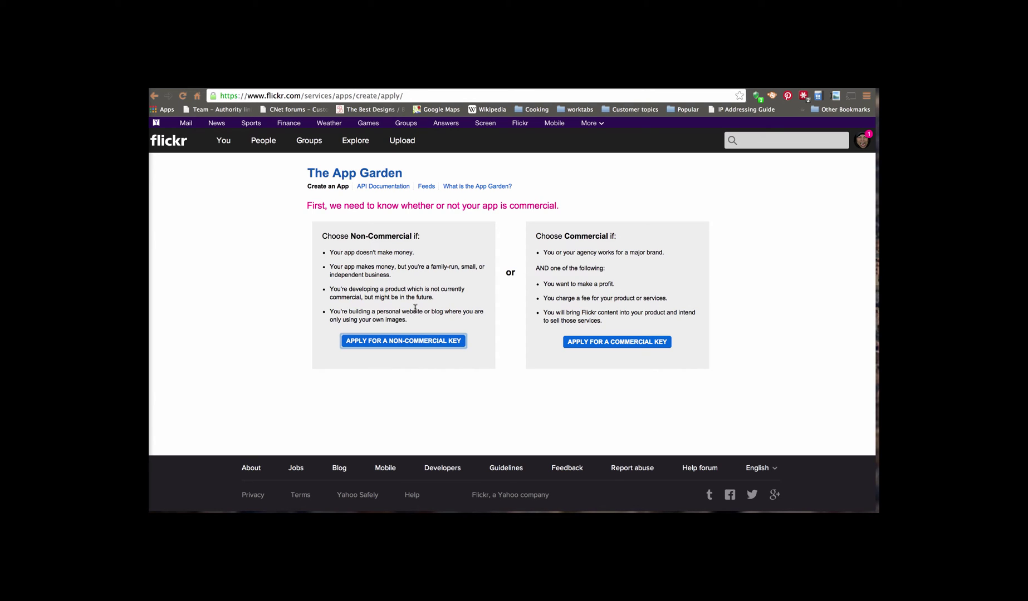
- Apply for a non-commercial key and name the app flickr-album-gallery-link
{"action": "left_click", "coordinate": [420, 341]}
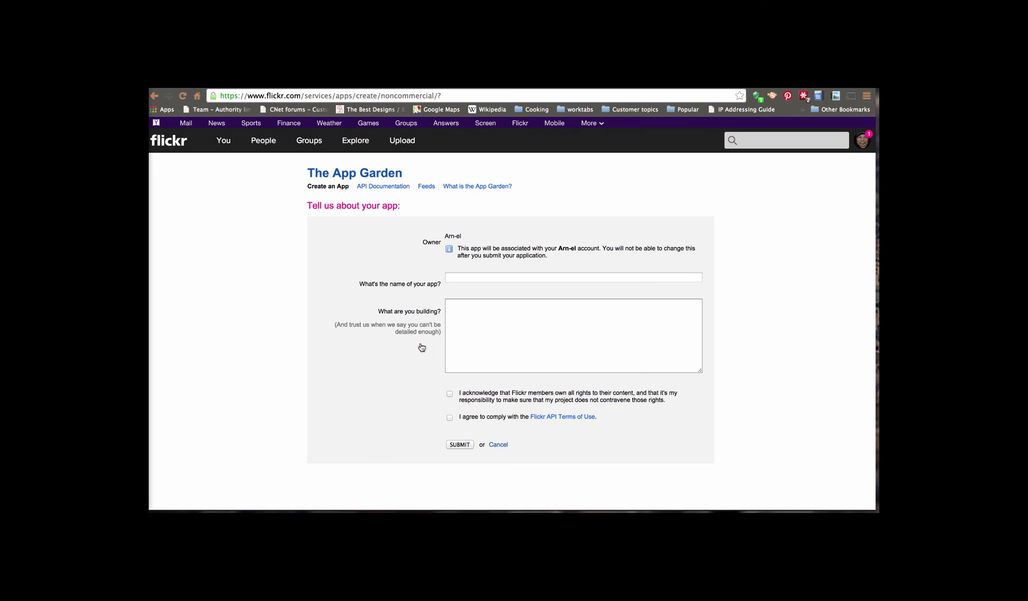
{"action": "left_click", "coordinate": [462, 280]}
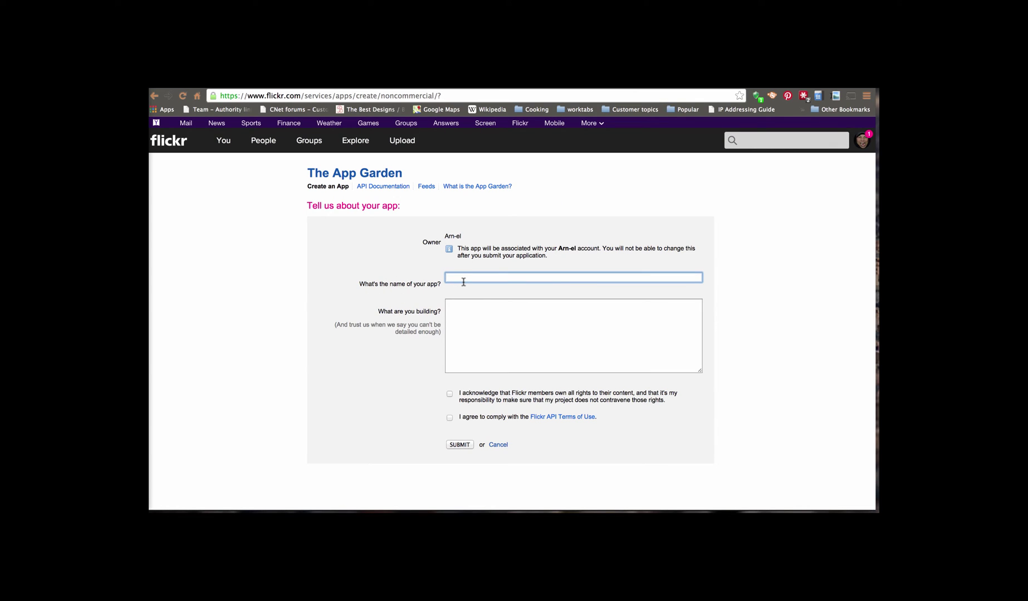
{"action": "type", "text": "flickr-album-=ga"}
{"action": "key", "text": "BackSpace"}
{"action": "type", "text": "=gal"}
{"action": "key", "text": "BackSpace"}
{"action": "key", "text": "BackSpace"}
{"action": "key", "text": "BackSpace"}
{"action": "key", "text": "BackSpace"}
{"action": "type", "text": "gallery"}
- Describe the app as 'Flickr album gallery link for Wordpress' and tick both agreement checkboxes
{"action": "left_click", "coordinate": [447, 304]}
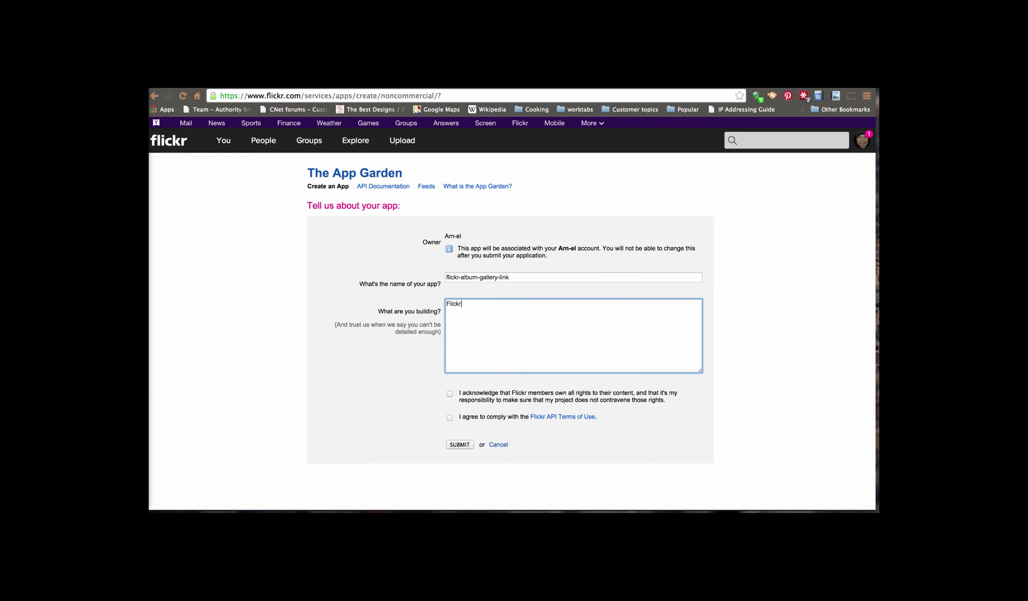
{"action": "type", "text": "Flickr album gallery link for Wordpress"}
{"action": "left_click", "coordinate": [450, 395]}
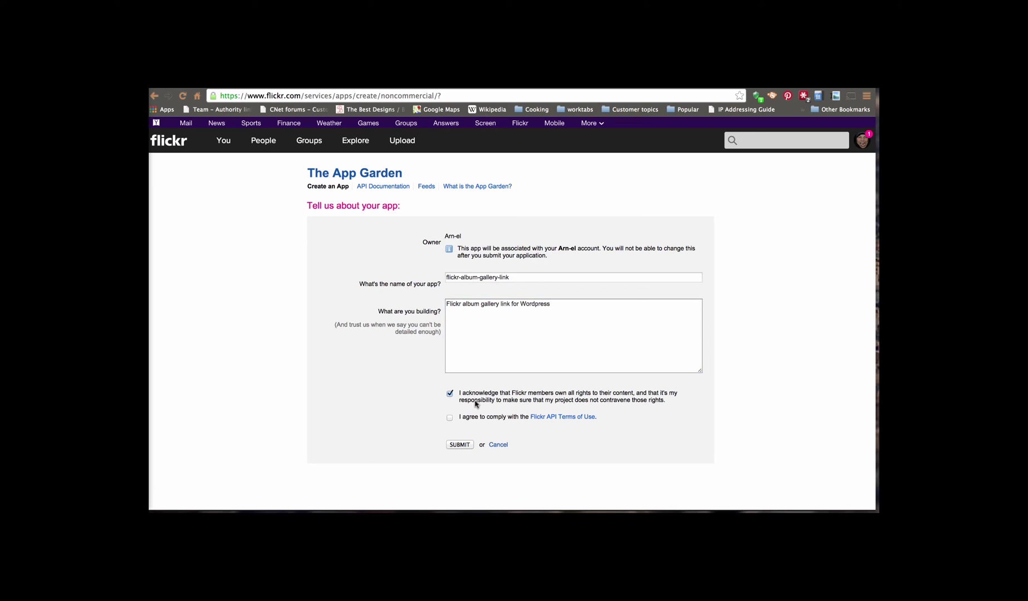
{"action": "left_click", "coordinate": [450, 417]}
{"action": "left_click_drag", "start_coordinate": [595, 418], "coordinate": [534, 421]}
{"action": "left_click", "coordinate": [534, 421]}
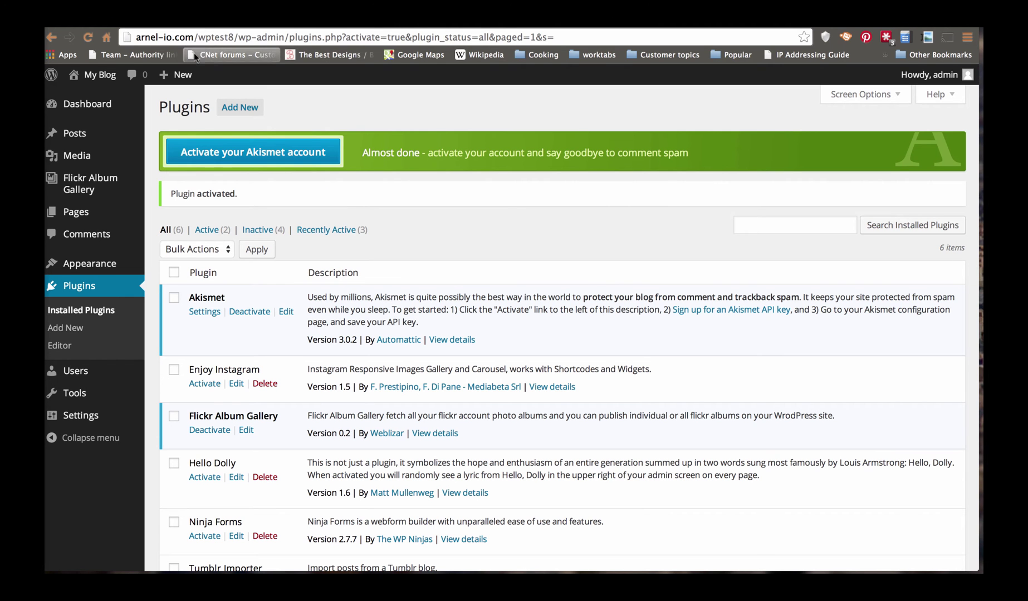
- Start a new Flickr album gallery and replace its API key with the new app's key
{"action": "left_click", "coordinate": [93, 183]}
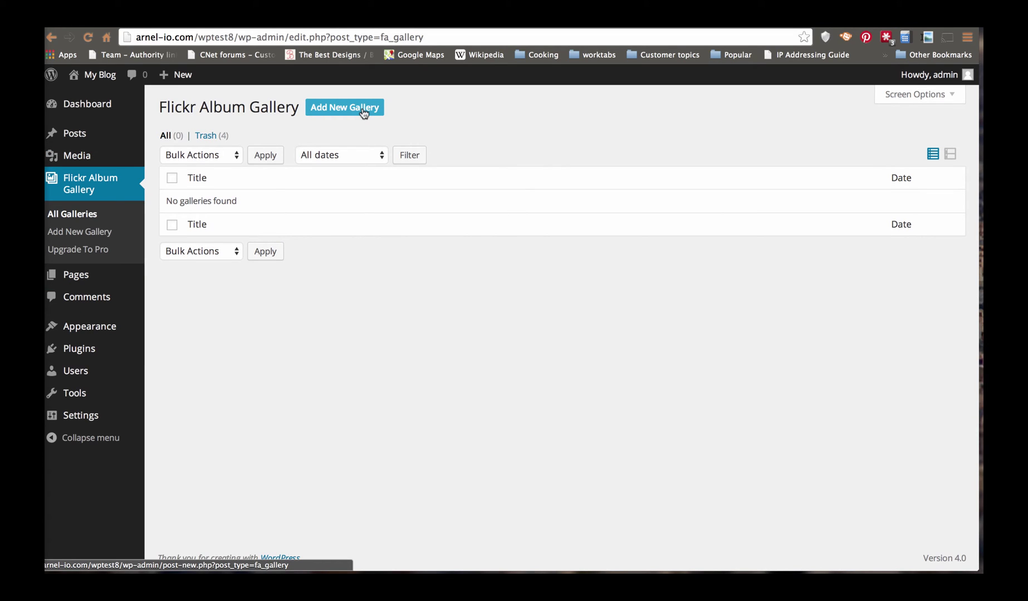
{"action": "left_click", "coordinate": [364, 112]}
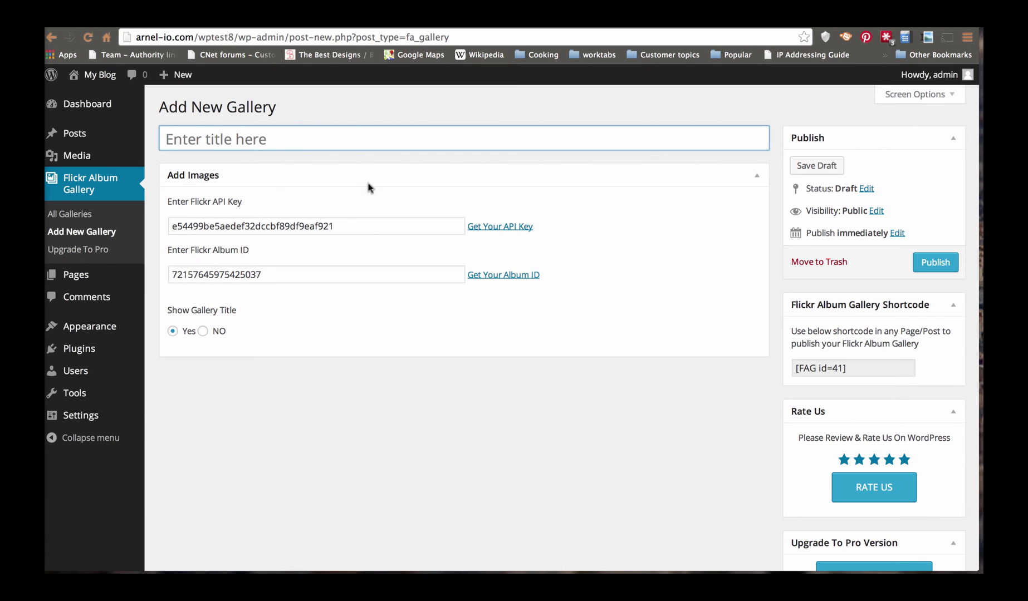
{"action": "left_click", "coordinate": [346, 225]}
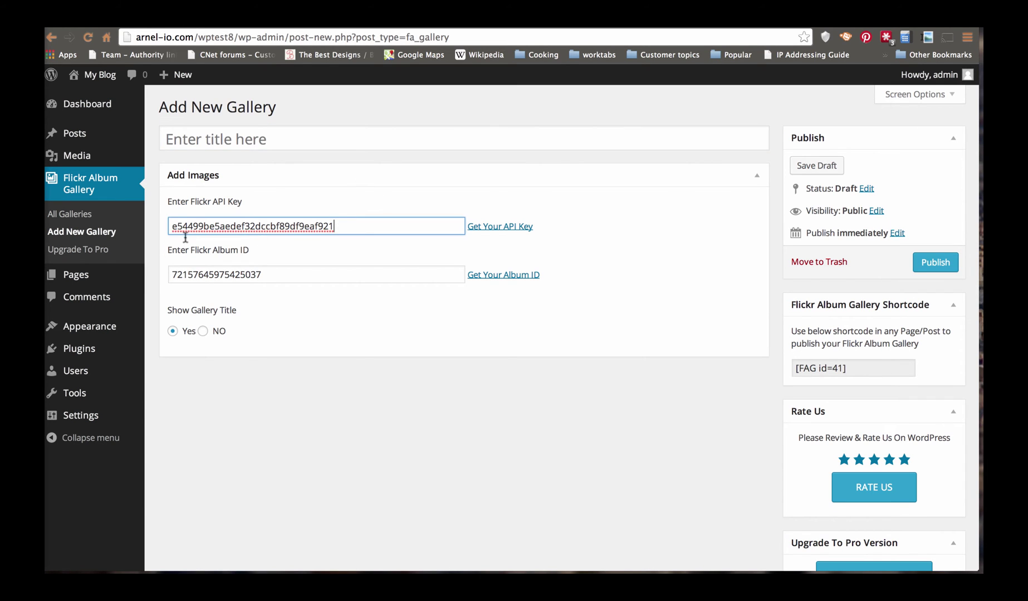
{"action": "key", "text": "super+a"}
{"action": "key", "text": "BackSpace"}
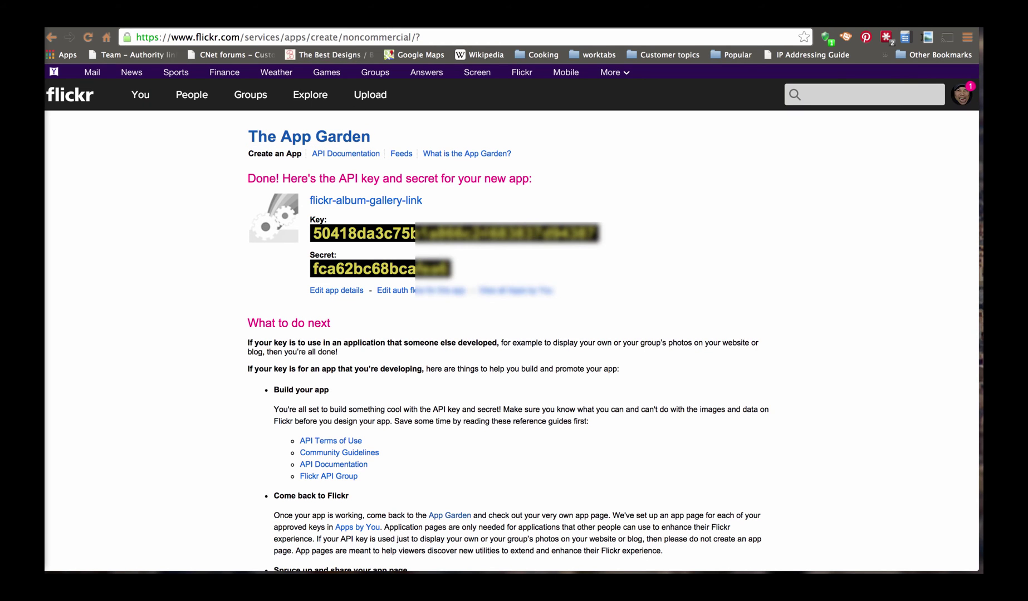
{"action": "double_click", "coordinate": [362, 233]}
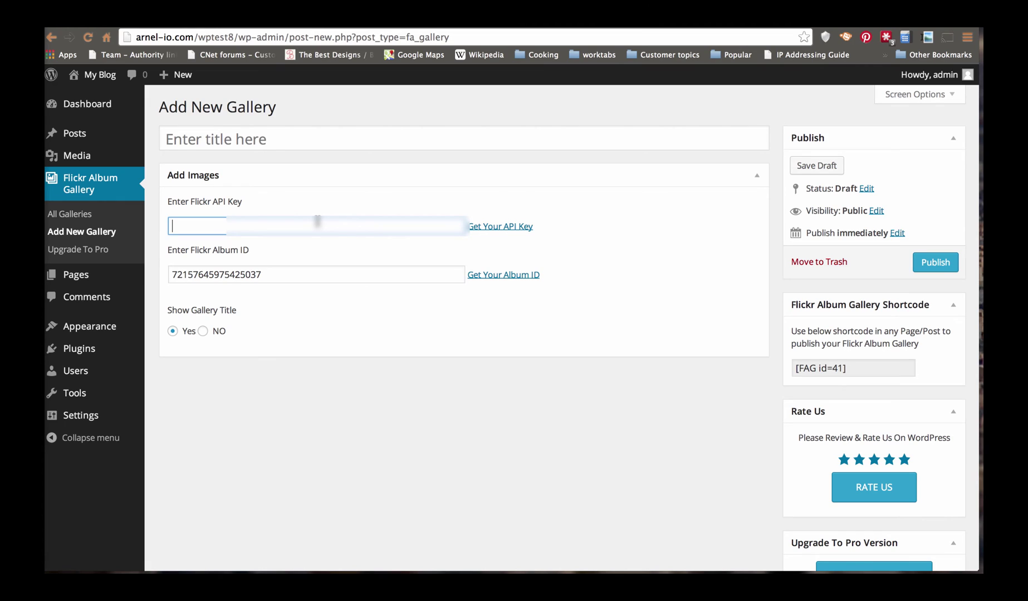
{"action": "key", "text": "super+v"}
{"action": "double_click", "coordinate": [288, 275]}
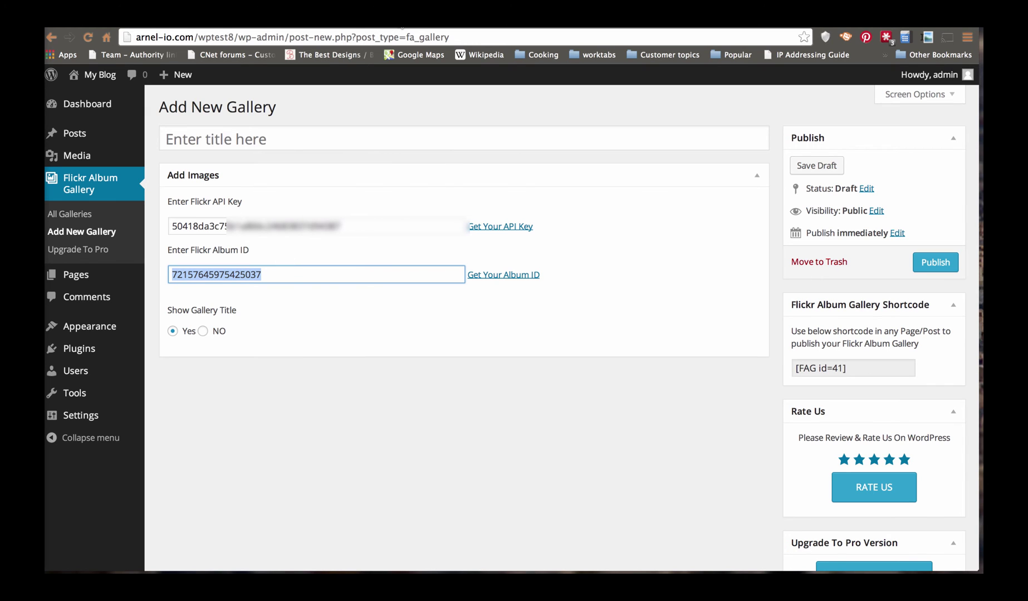
{"action": "key", "text": "ctrl+Tab"}
{"action": "mouse_move", "coordinate": [144, 110]}
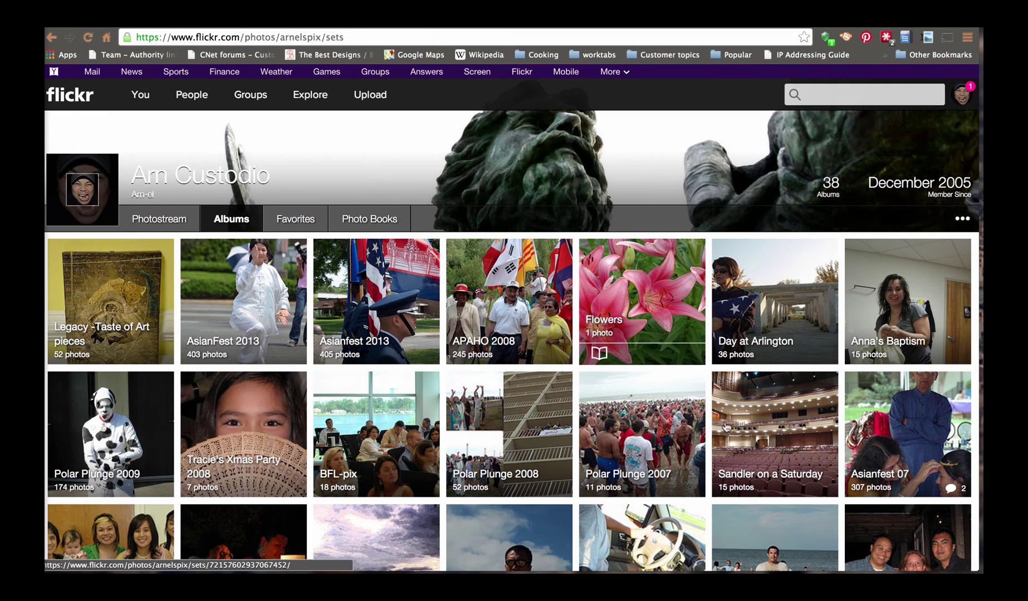
{"action": "left_click", "coordinate": [769, 453]}
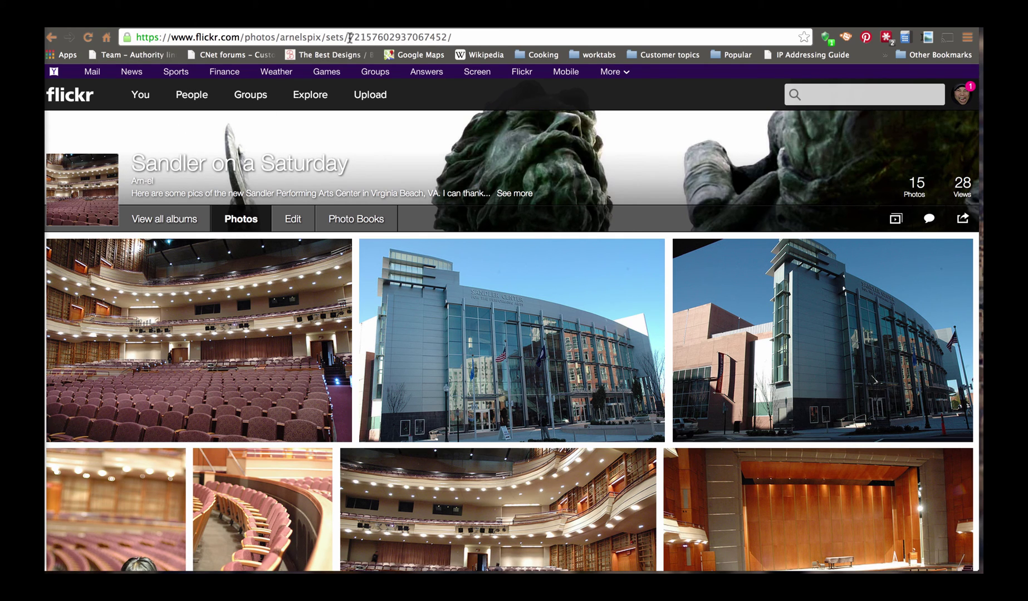
{"action": "left_click_drag", "start_coordinate": [349, 37], "coordinate": [441, 37]}
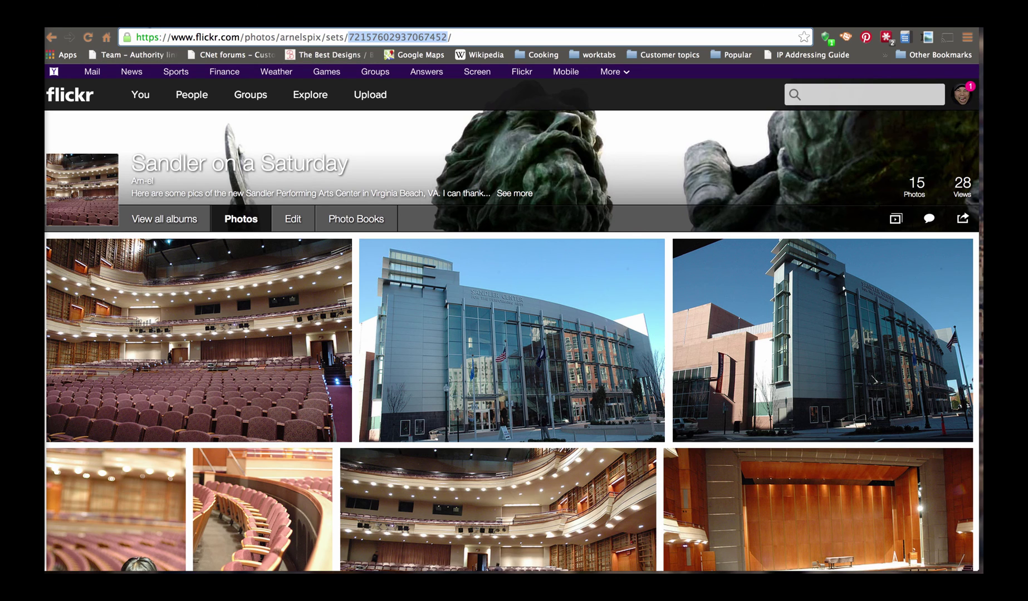
{"action": "key", "text": "ctrl+Tab"}
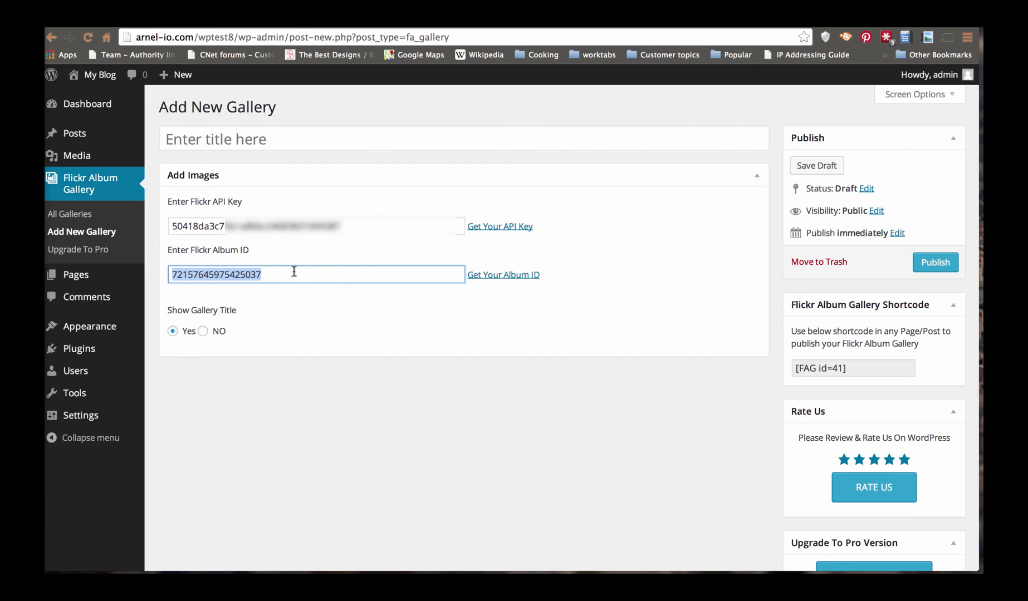
{"action": "key", "text": "ctrl+v"}
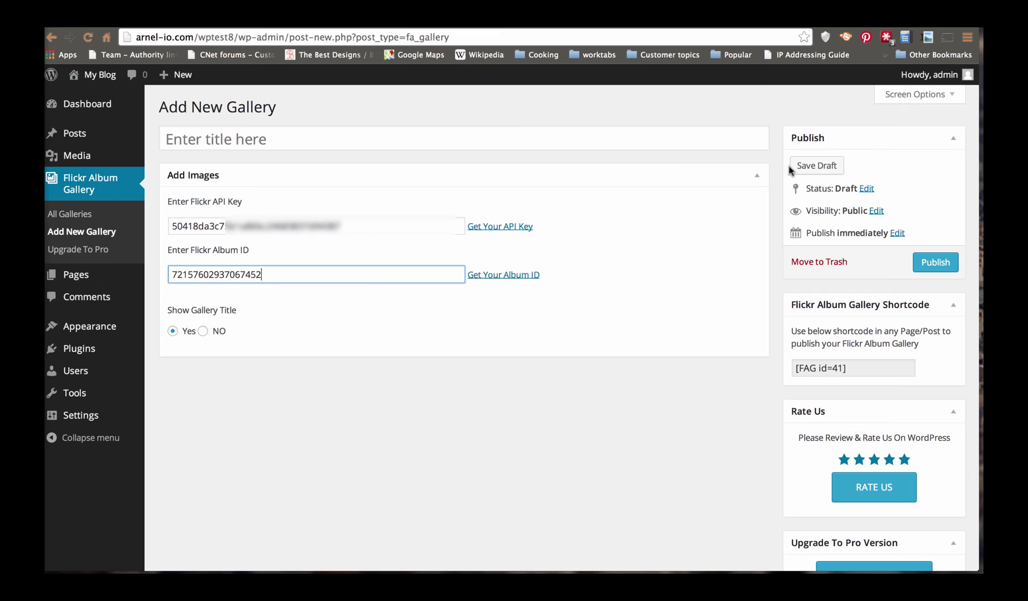
{"action": "left_click", "coordinate": [934, 262]}
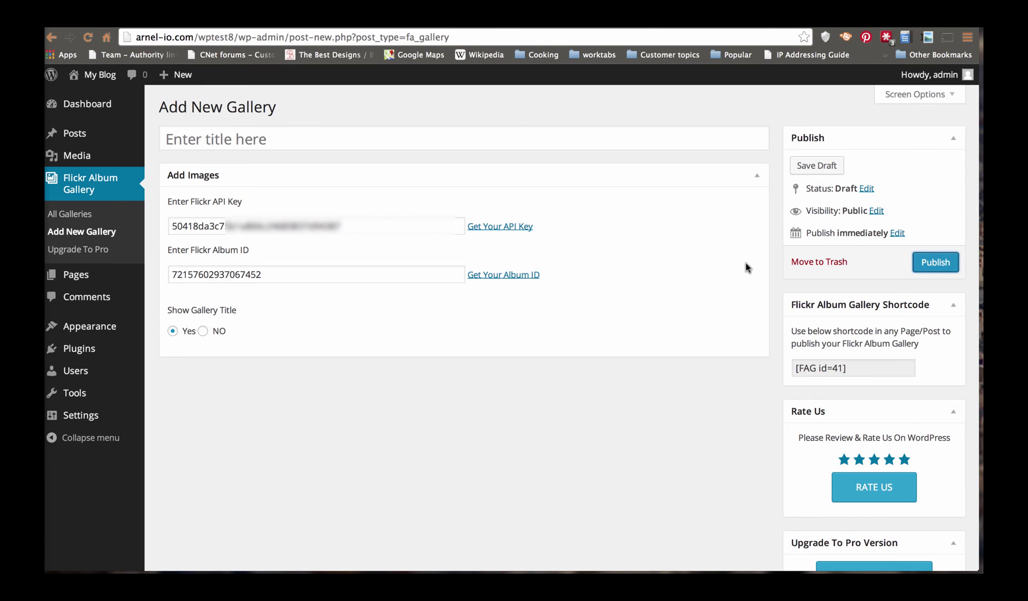
- Copy the gallery shortcode [FAG id=41] and publish the gallery again
{"action": "left_click", "coordinate": [853, 365]}
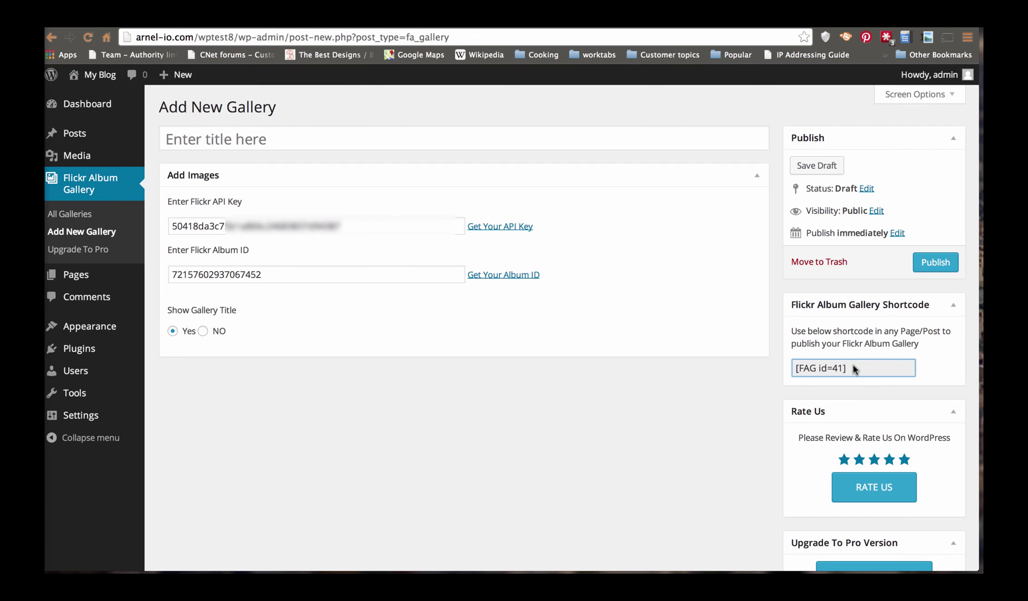
{"action": "left_click_drag", "start_coordinate": [847, 368], "coordinate": [788, 374]}
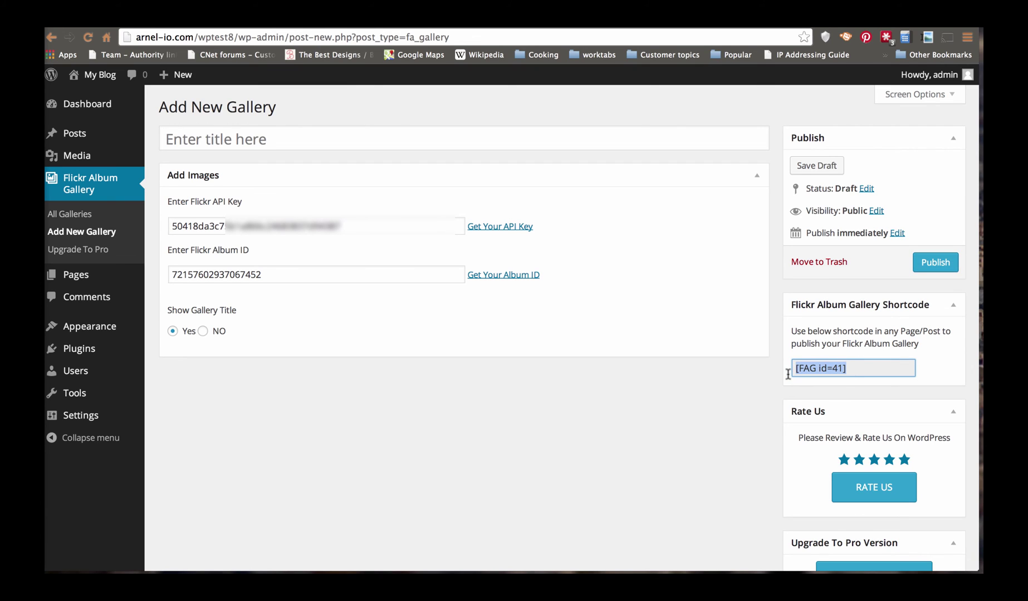
{"action": "left_click", "coordinate": [781, 375]}
{"action": "left_click", "coordinate": [792, 369]}
{"action": "key", "text": "ctrl+c"}
{"action": "left_click", "coordinate": [931, 264]}
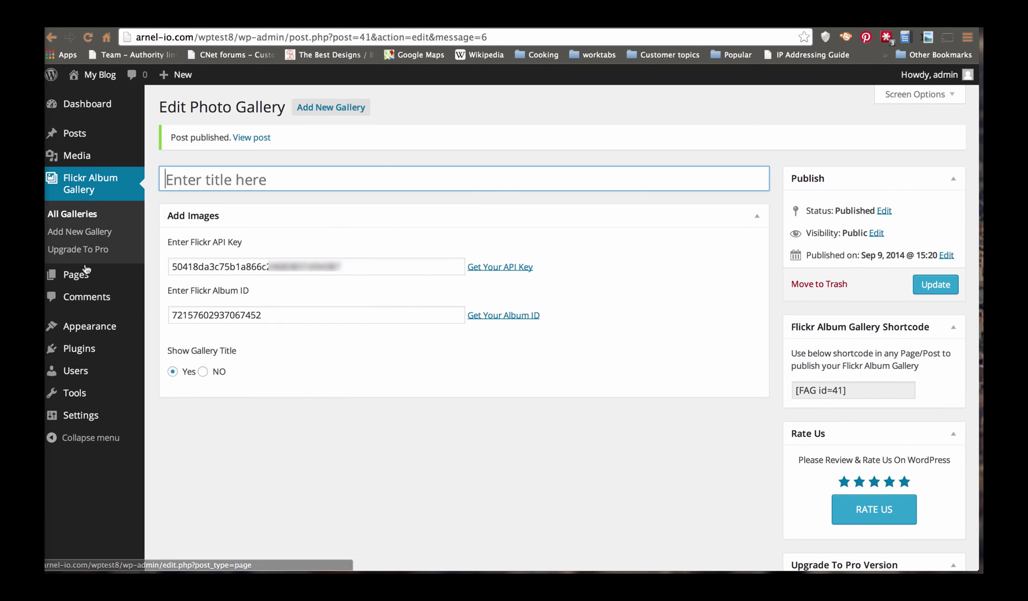
- Create a page titled 'Sandler Gallery' containing [FAG id=41], save it as a draft, and publish
{"action": "mouse_move", "coordinate": [83, 278]}
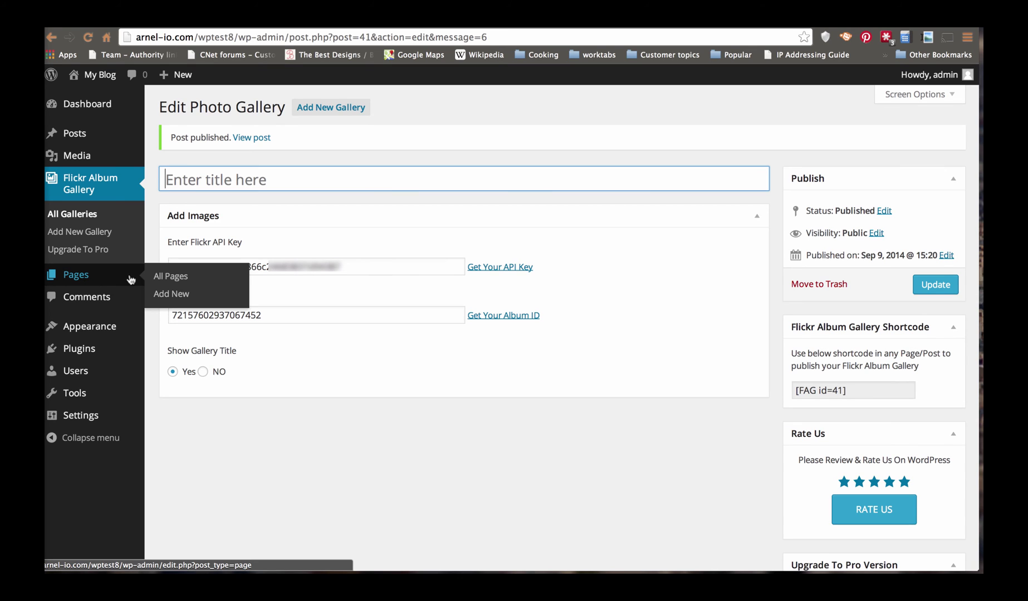
{"action": "left_click", "coordinate": [174, 295]}
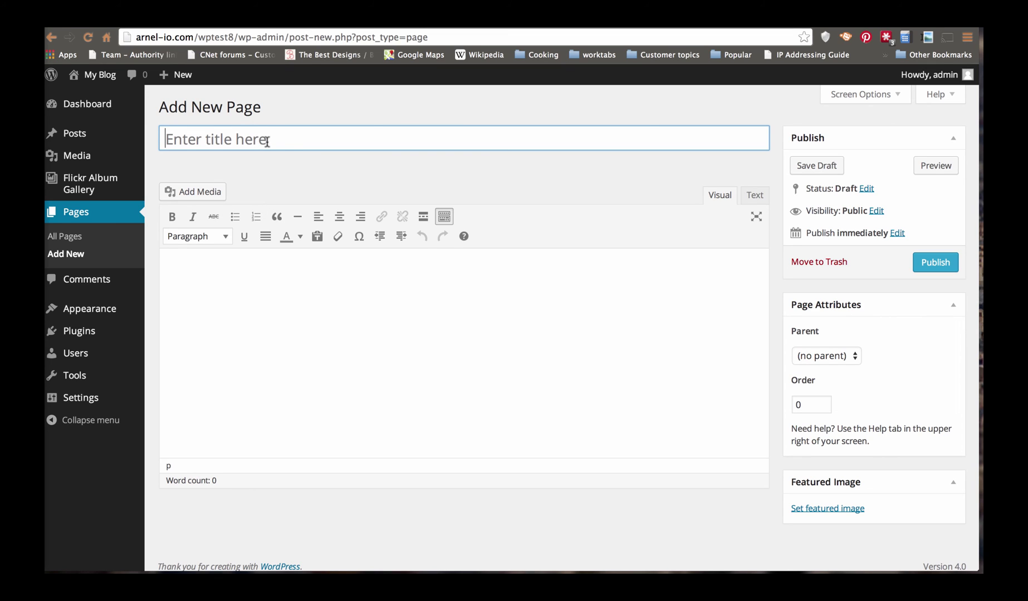
{"action": "type", "text": "Sandl"}
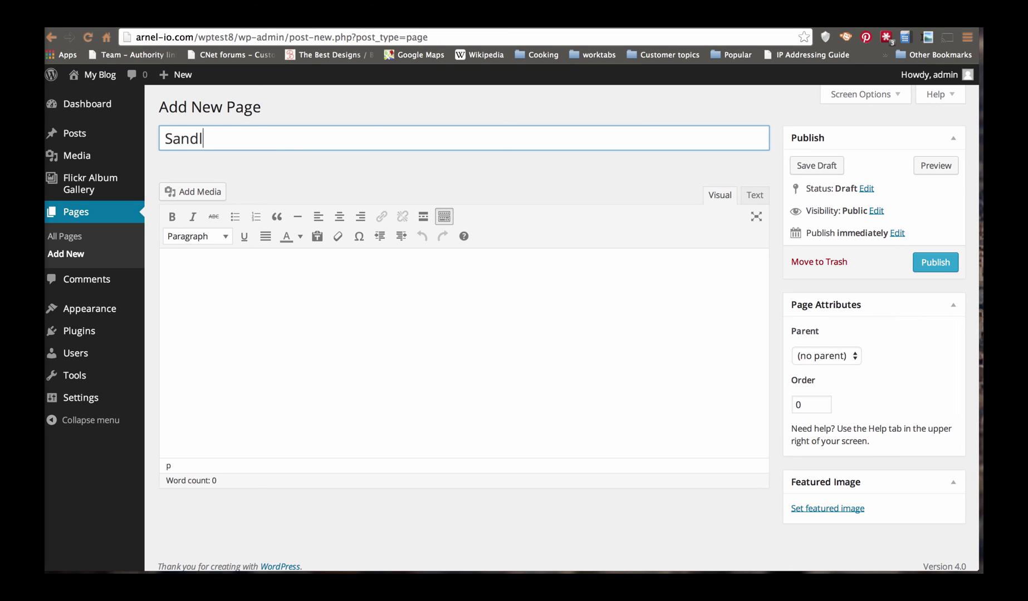
{"action": "type", "text": "er Gallery"}
{"action": "left_click", "coordinate": [238, 263]}
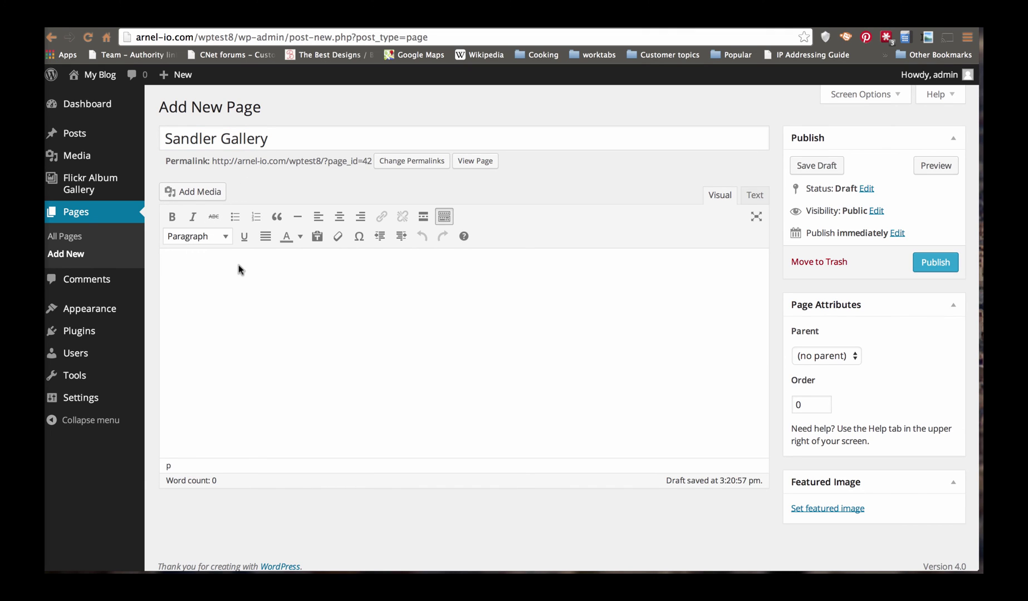
{"action": "key", "text": "ctrl+v"}
{"action": "left_click", "coordinate": [815, 177]}
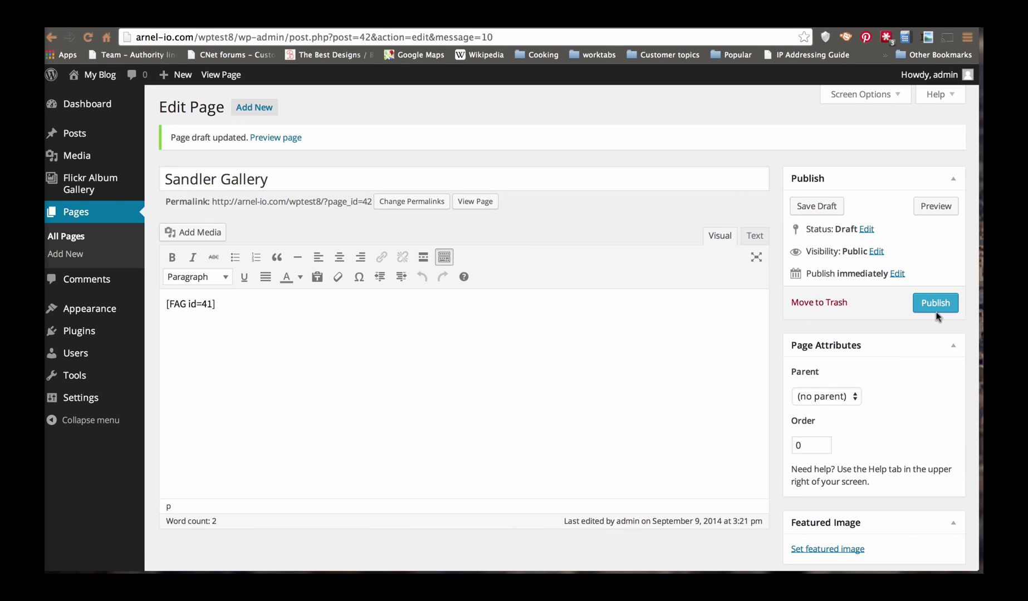
{"action": "left_click", "coordinate": [937, 305]}
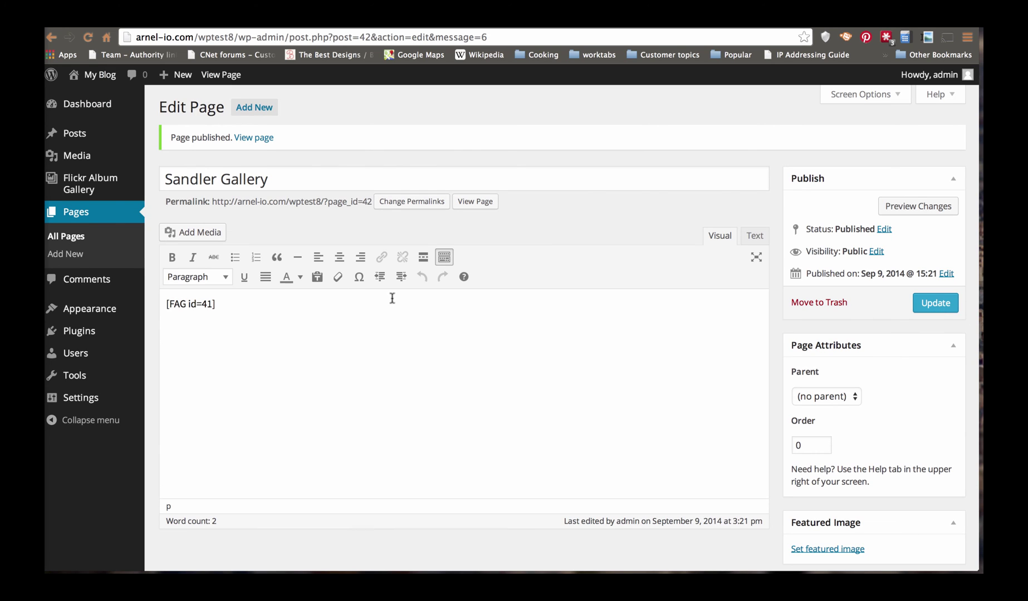
- View the live Sandler Gallery page and scroll through its 15 photo thumbnails
{"action": "mouse_move", "coordinate": [95, 80]}
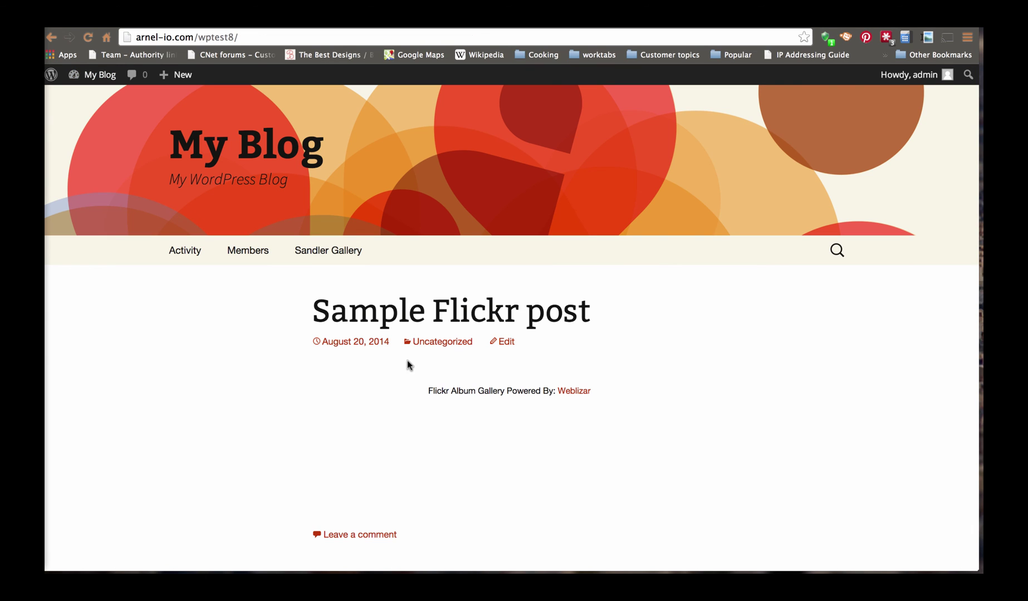
{"action": "left_click", "coordinate": [323, 255]}
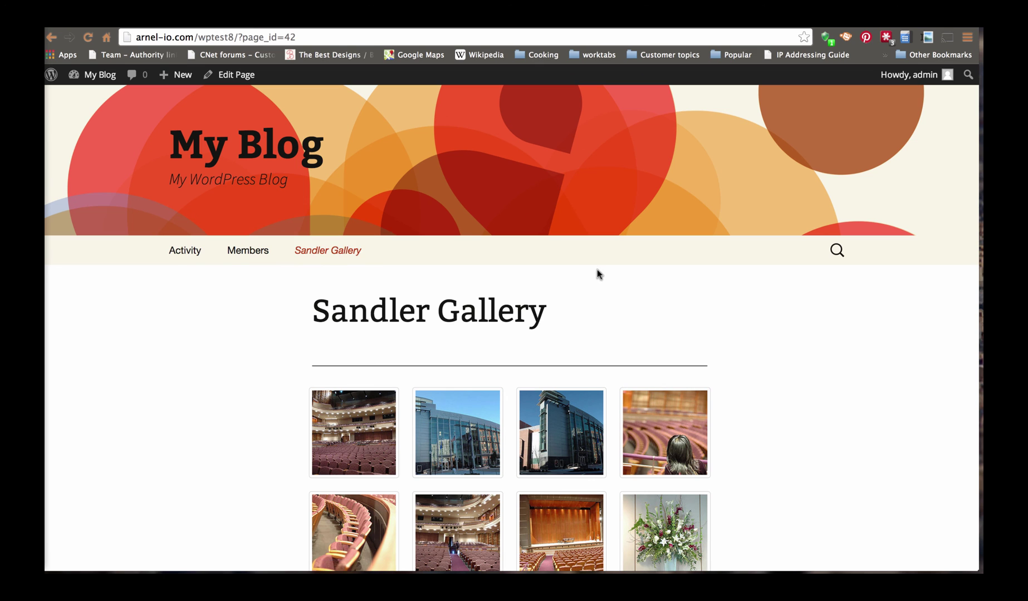
{"action": "scroll", "coordinate": [596, 273], "scroll_direction": "down", "scroll_amount": 5}
{"action": "scroll", "coordinate": [597, 274], "scroll_direction": "down", "scroll_amount": 8}
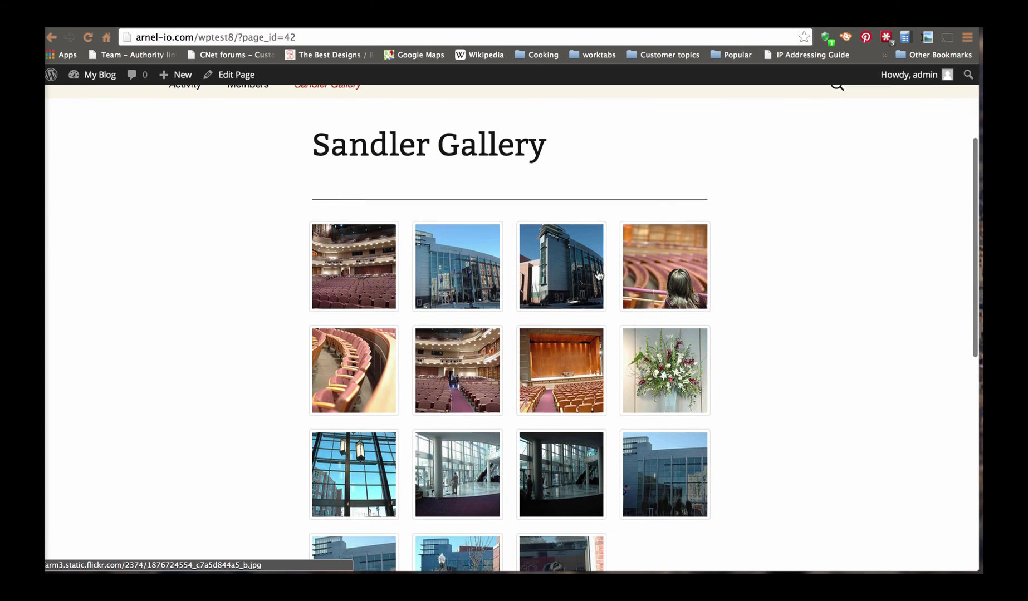
{"action": "scroll", "coordinate": [597, 274], "scroll_direction": "up", "scroll_amount": 6}
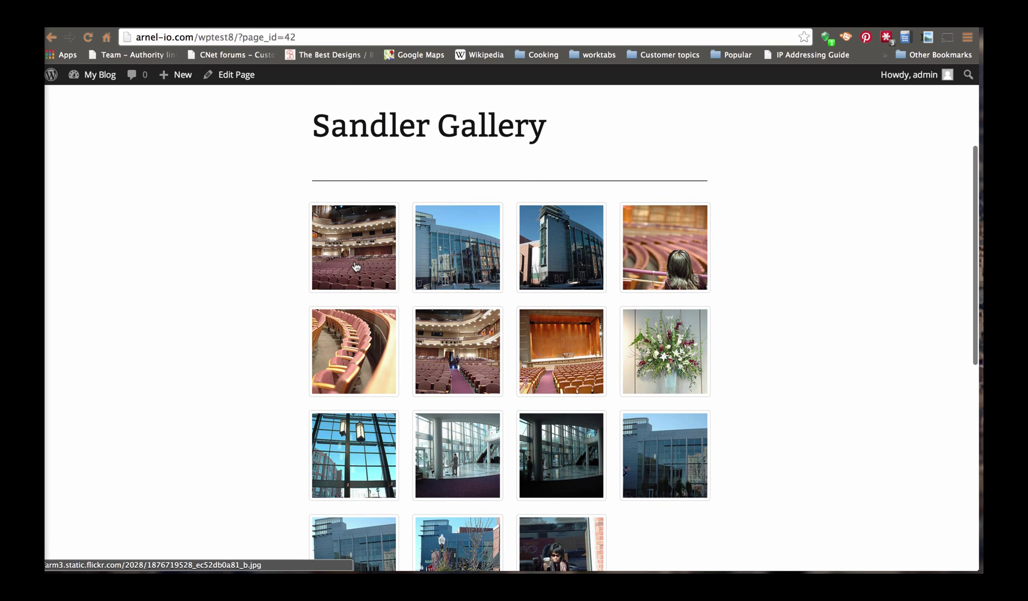
- Open the first auditorium photo in the lightbox and browse the exterior, aisle and stage views
{"action": "left_click", "coordinate": [356, 267]}
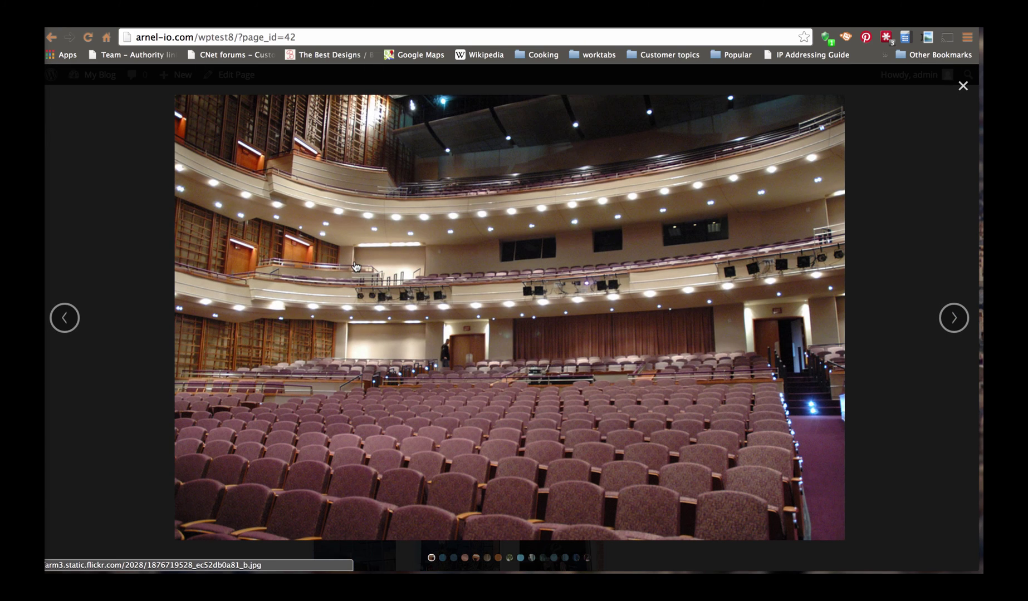
{"action": "left_click", "coordinate": [443, 559]}
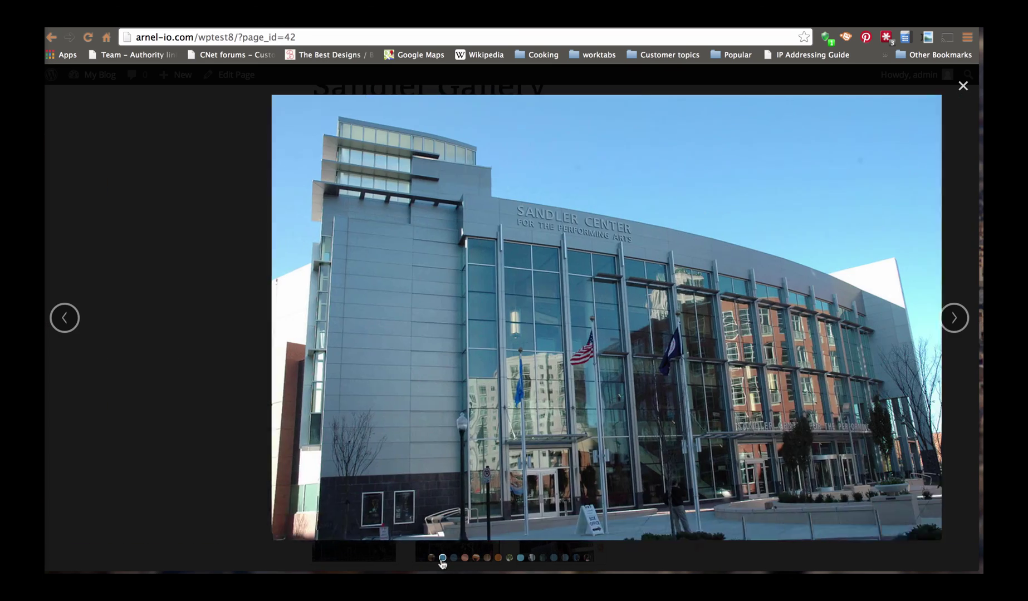
{"action": "left_click", "coordinate": [487, 558]}
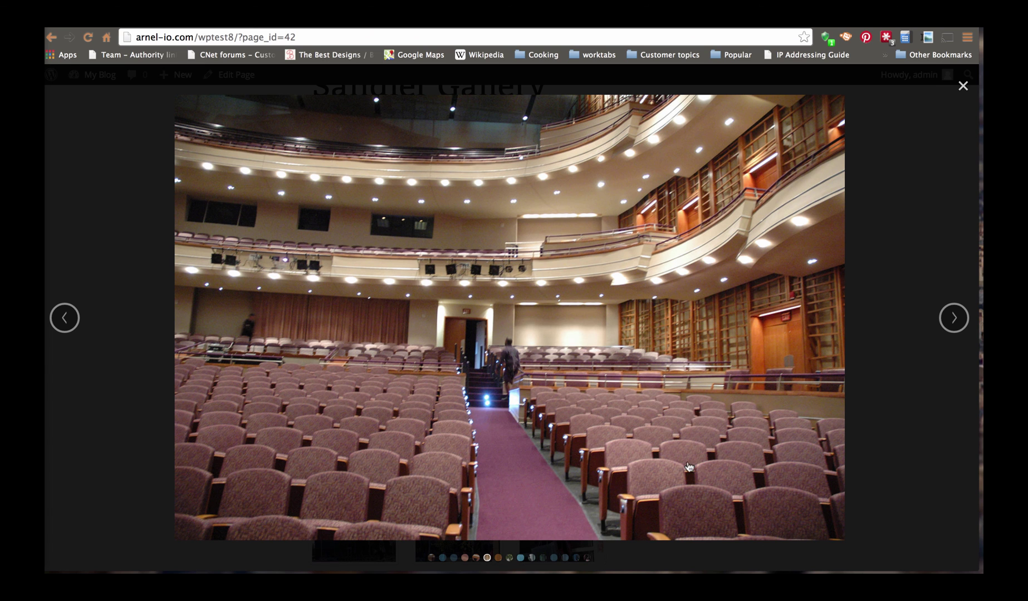
{"action": "left_click", "coordinate": [955, 320]}
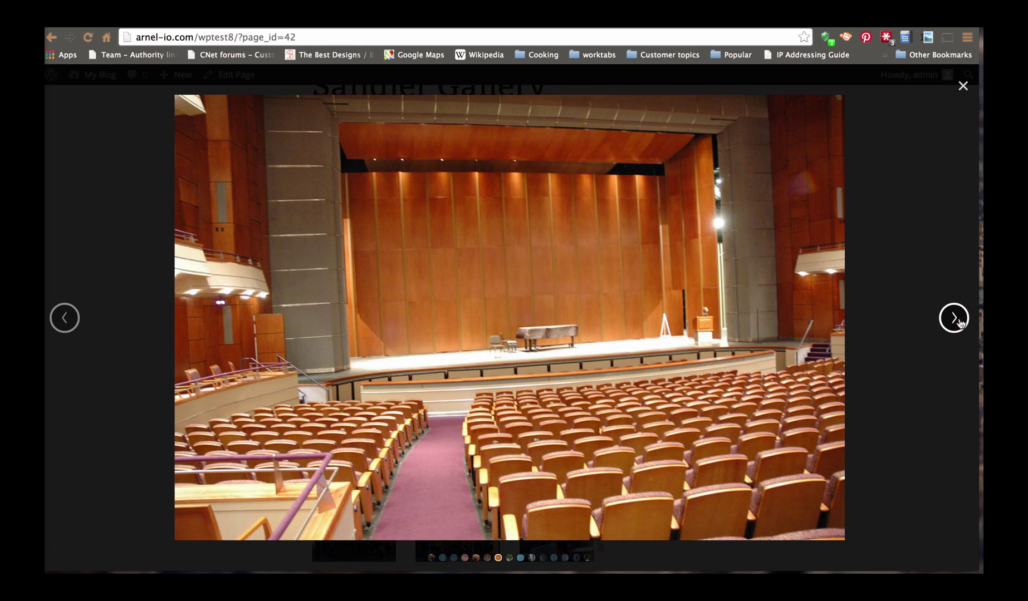
{"action": "left_click", "coordinate": [65, 318]}
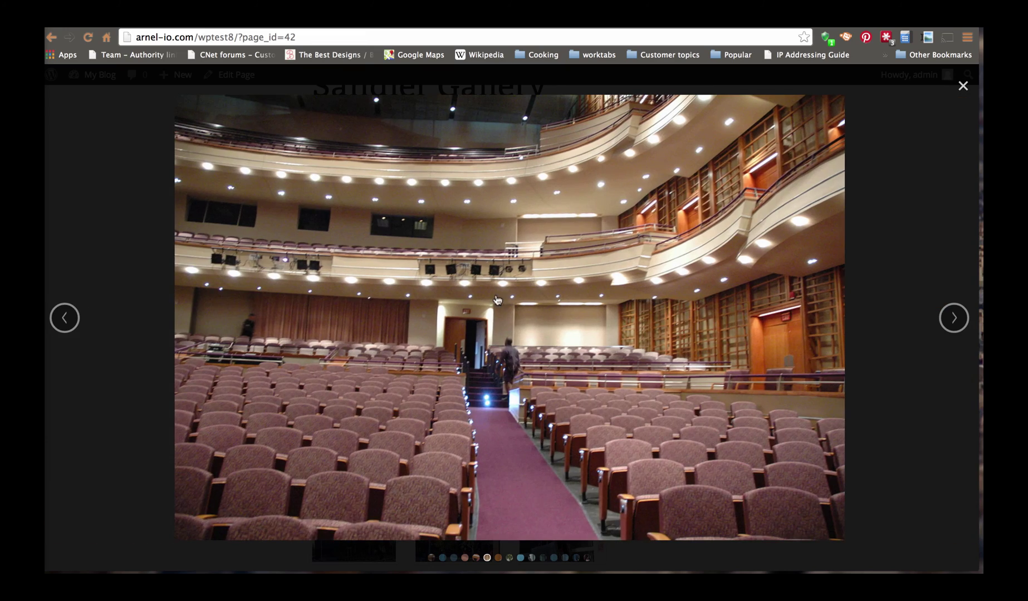